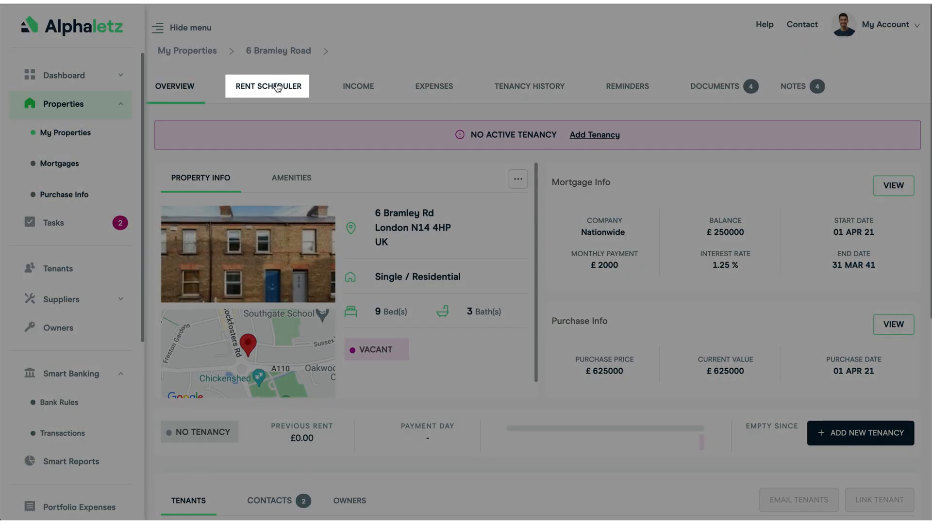
Step: Add a tenancy for the primary tenant starting 01-08-2023 at £1500 monthly rent, and save it
click(275, 85)
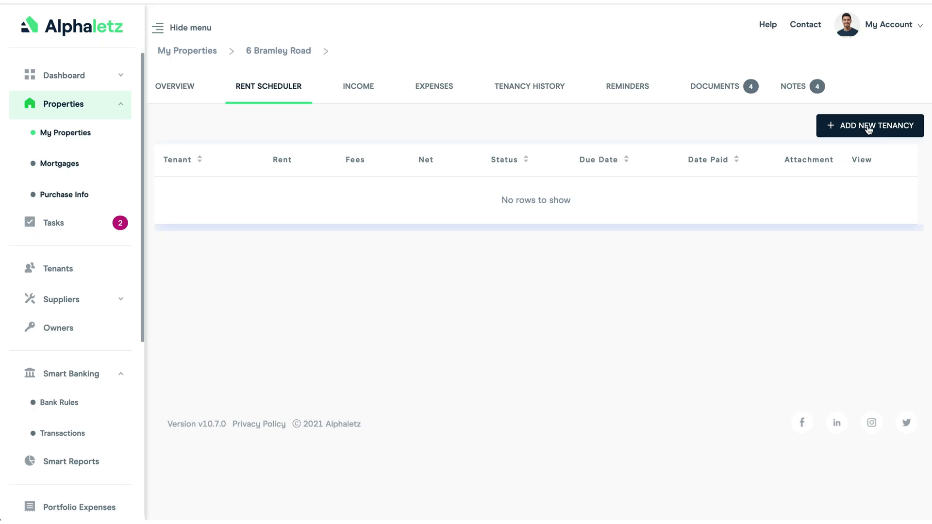
click(869, 126)
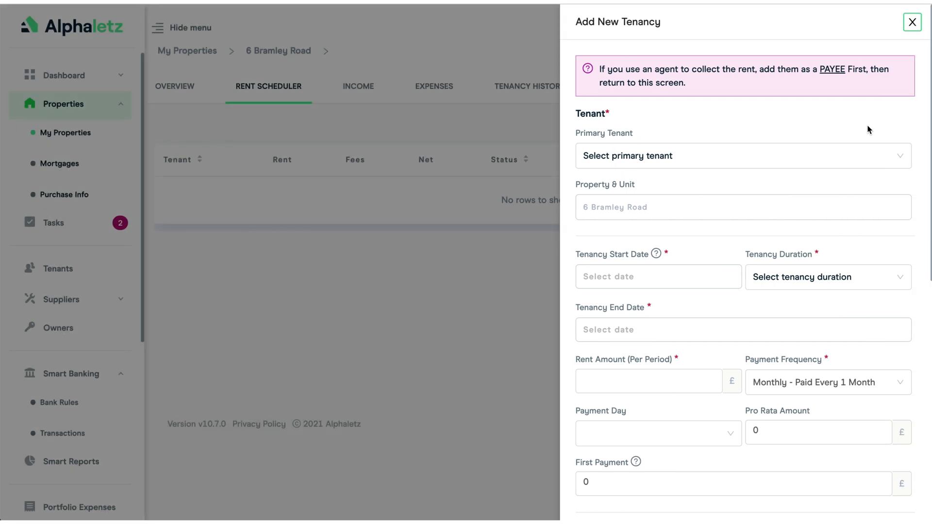
click(631, 156)
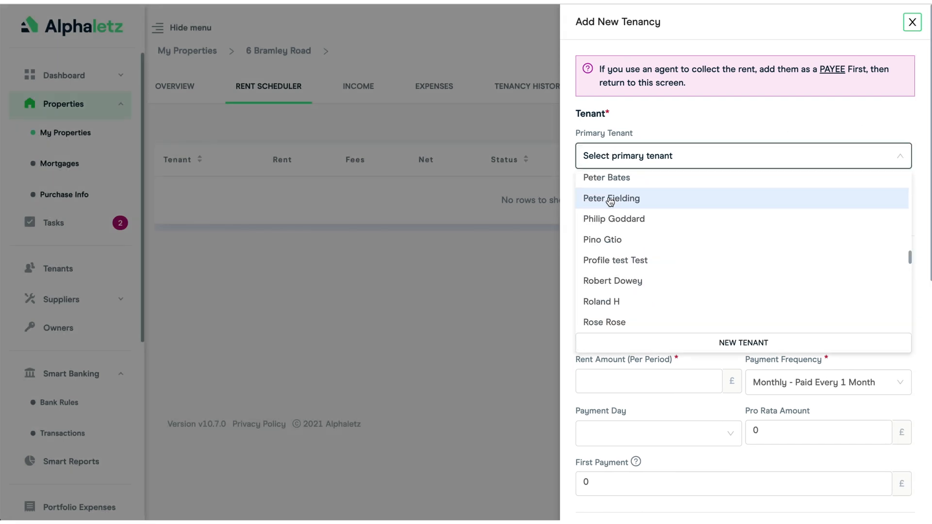
click(611, 199)
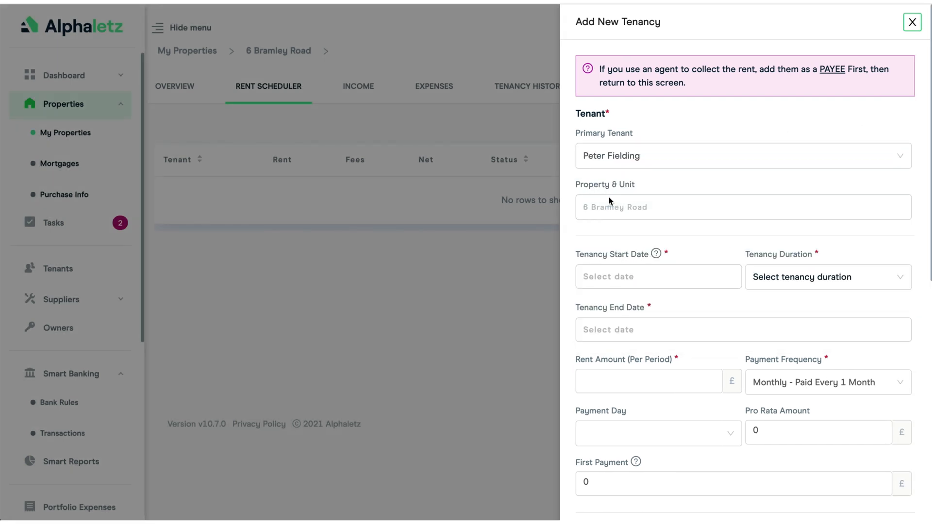
click(608, 277)
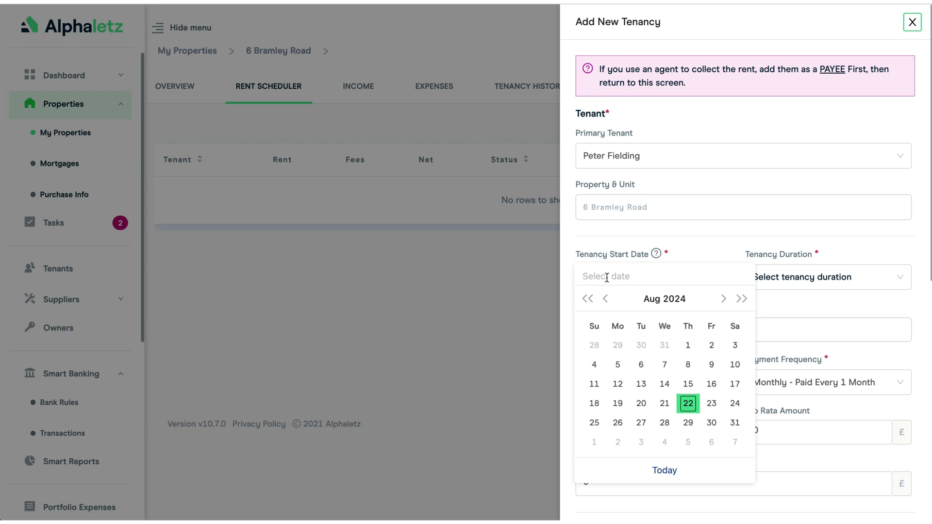
click(588, 299)
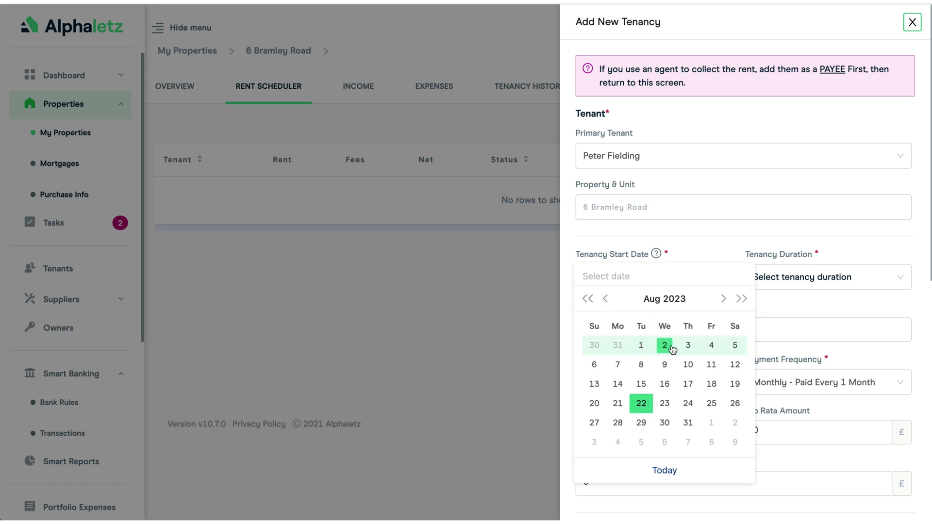
click(642, 346)
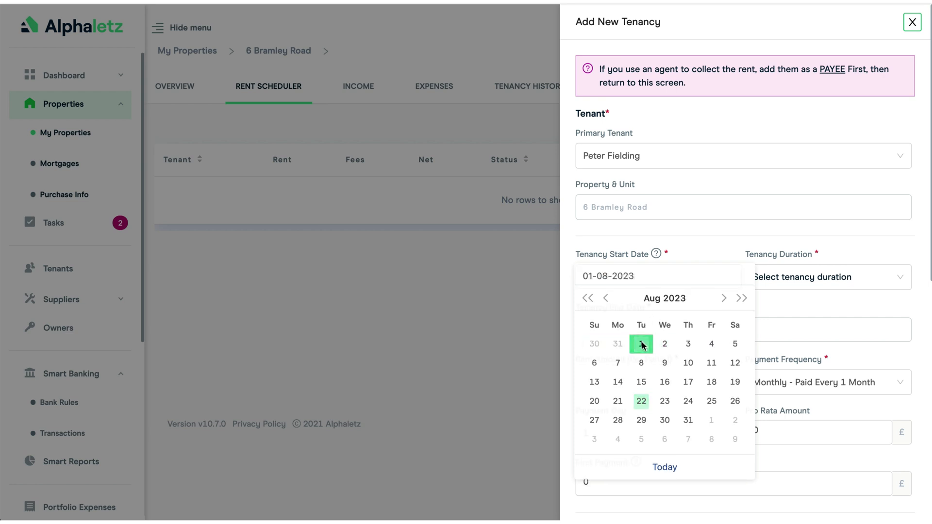
click(608, 384)
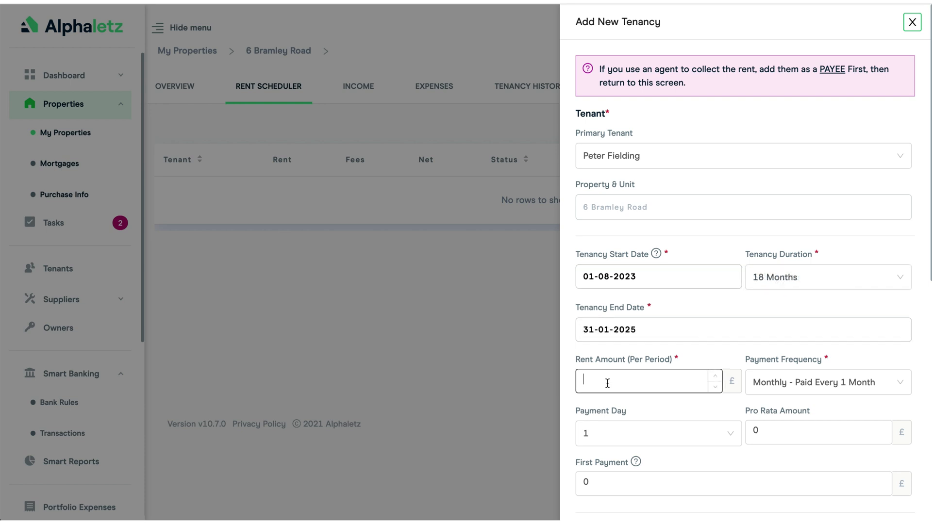
text(1500)
scroll(689, 357, down, 4)
scroll(689, 358, down, 6)
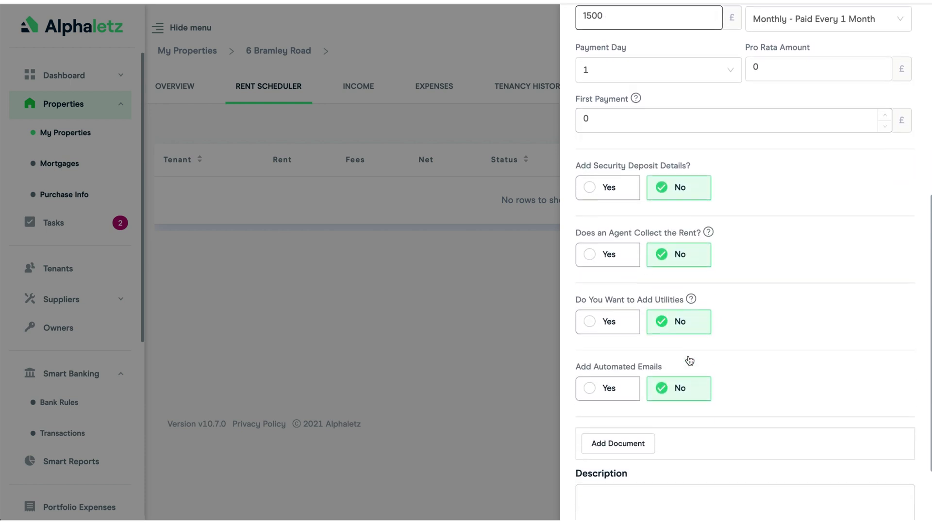
click(861, 495)
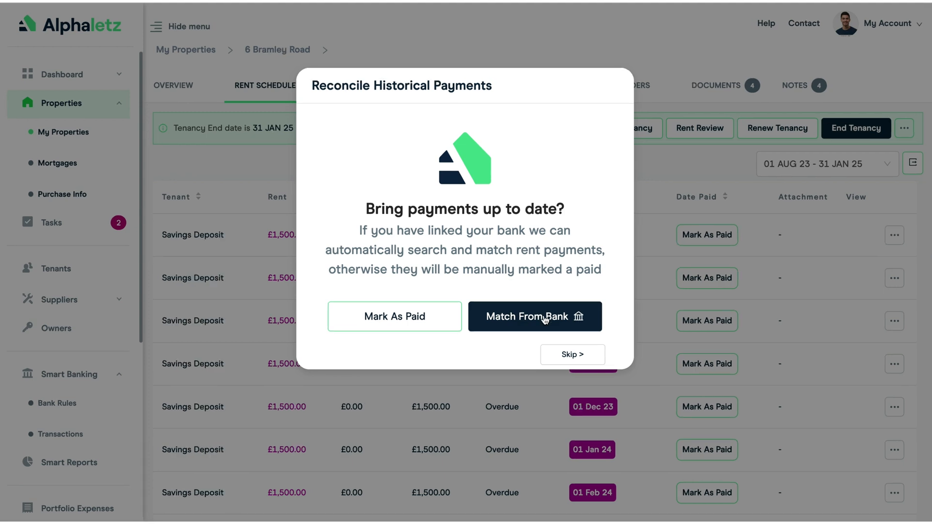
Step: Match the tenancy's past £1,500 rent payments from the bank so each month shows Paid
click(545, 319)
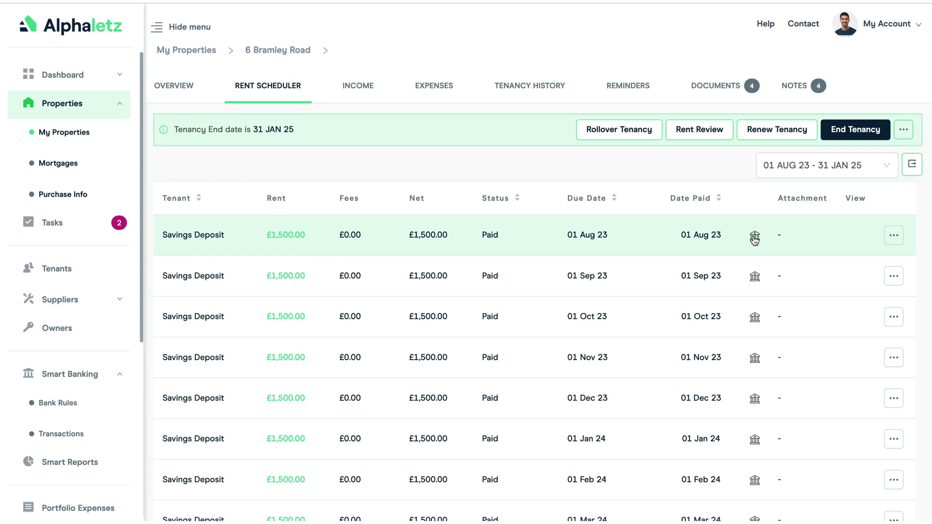
click(756, 238)
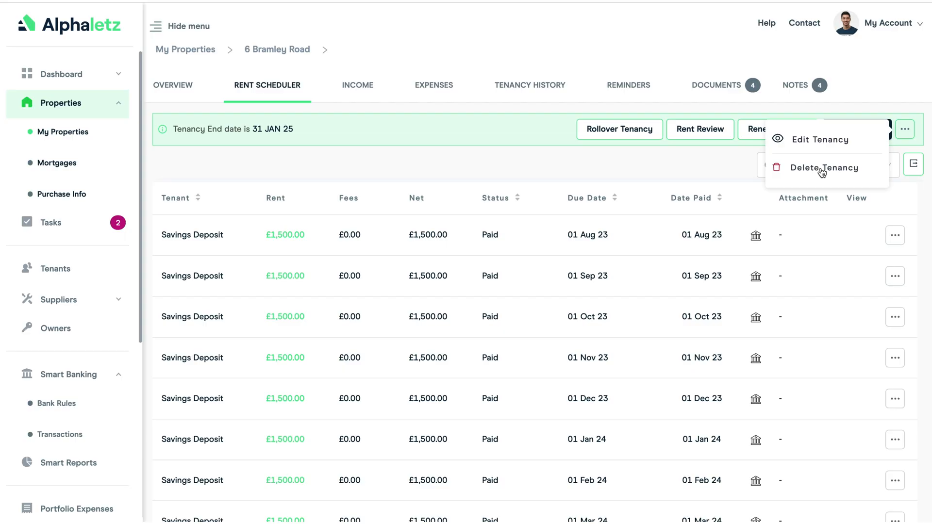
click(822, 169)
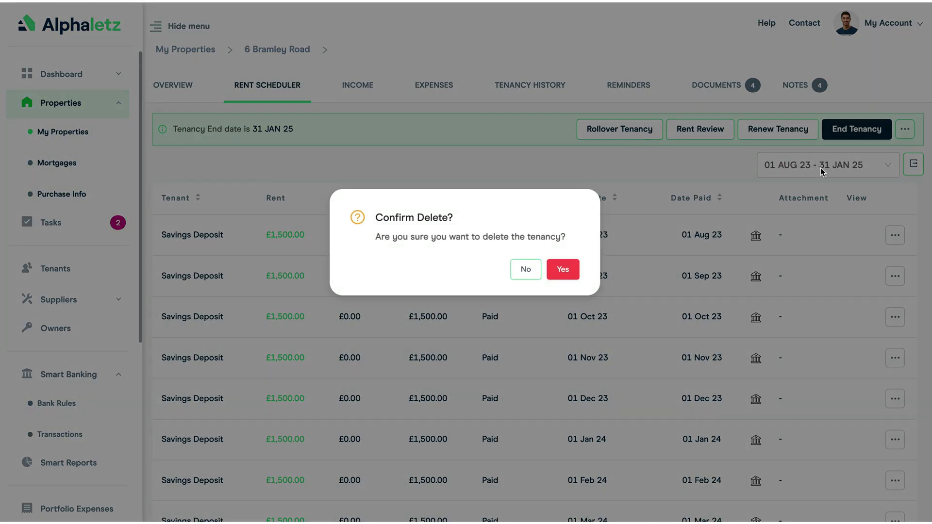
click(563, 270)
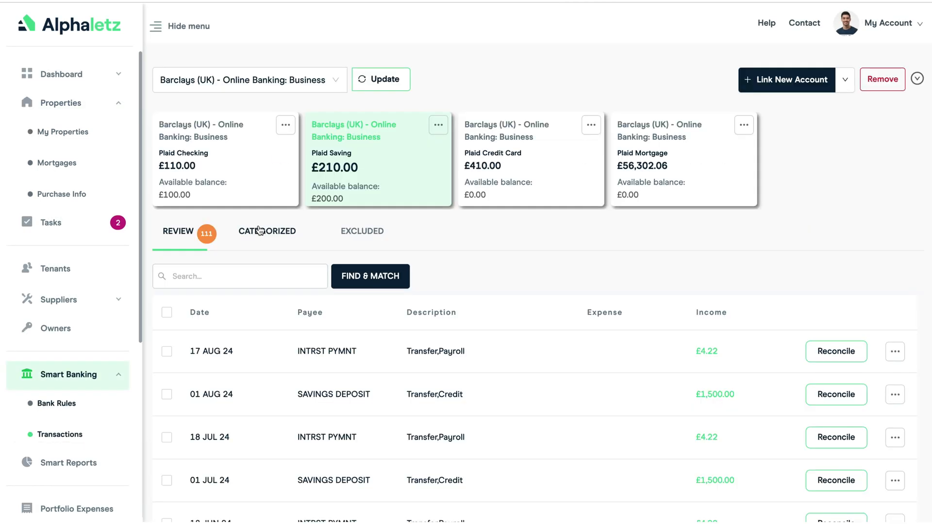
click(261, 231)
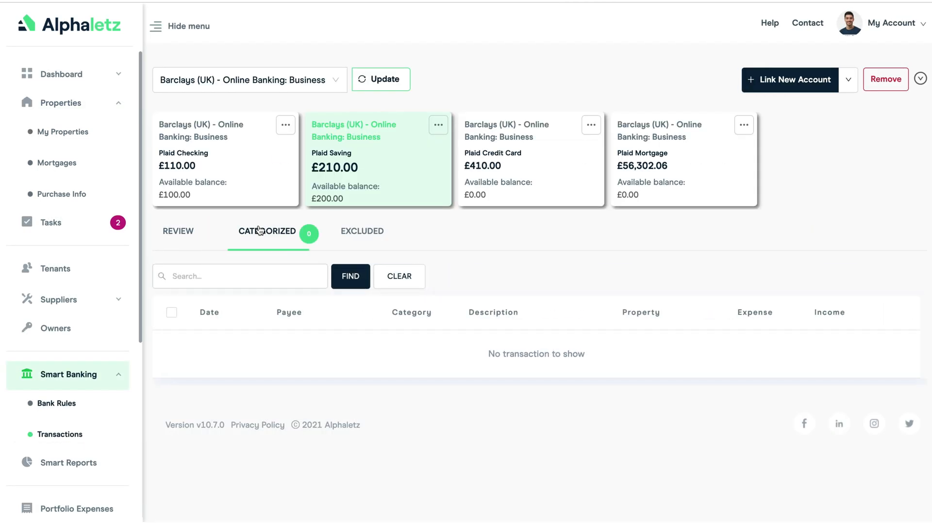
click(179, 232)
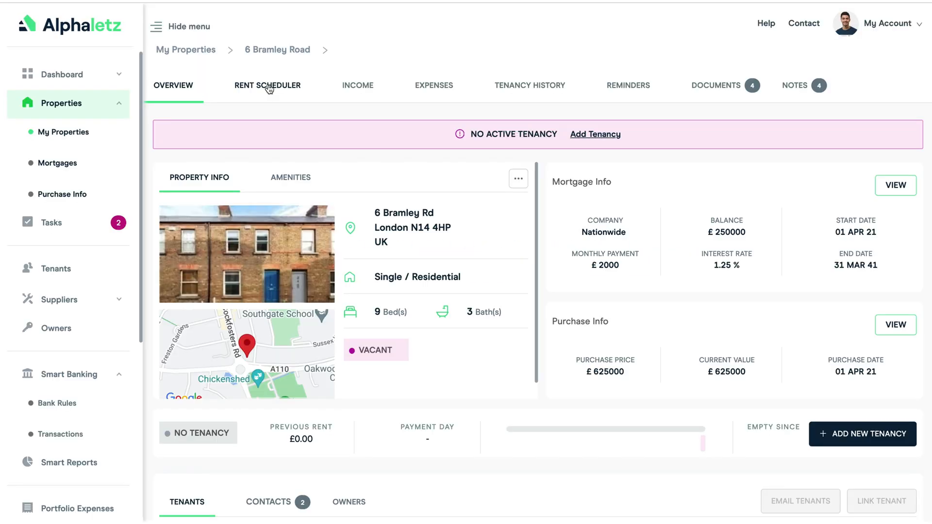
click(268, 88)
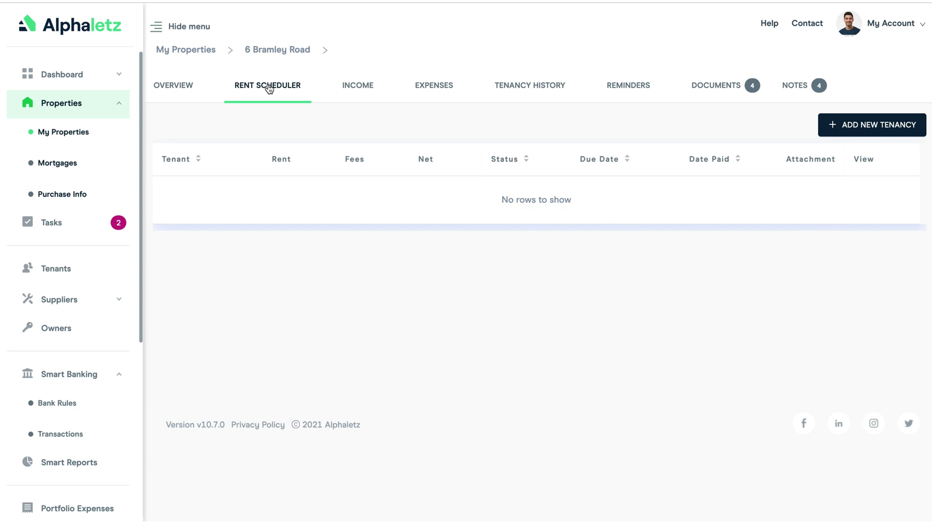
Step: Save a new tenancy with £1200 monthly rent and match its past rent from the bank
click(869, 125)
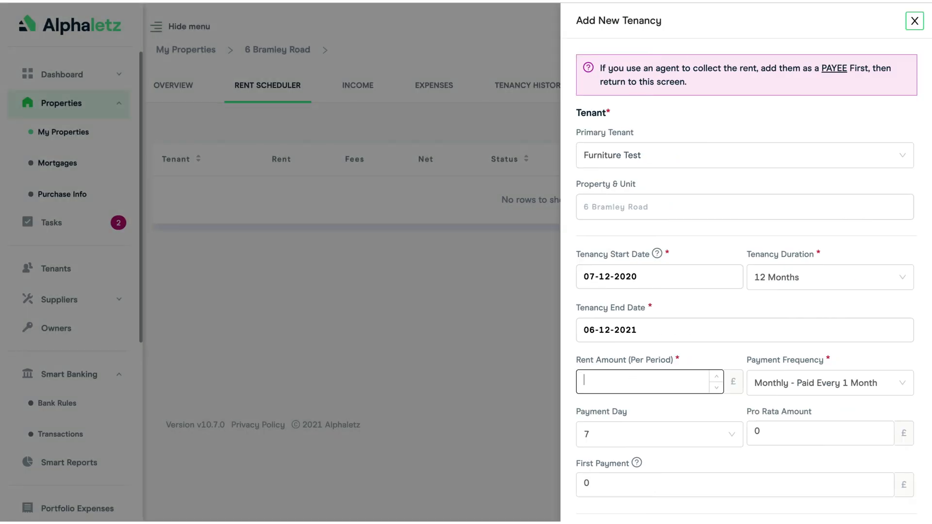
text(1200)
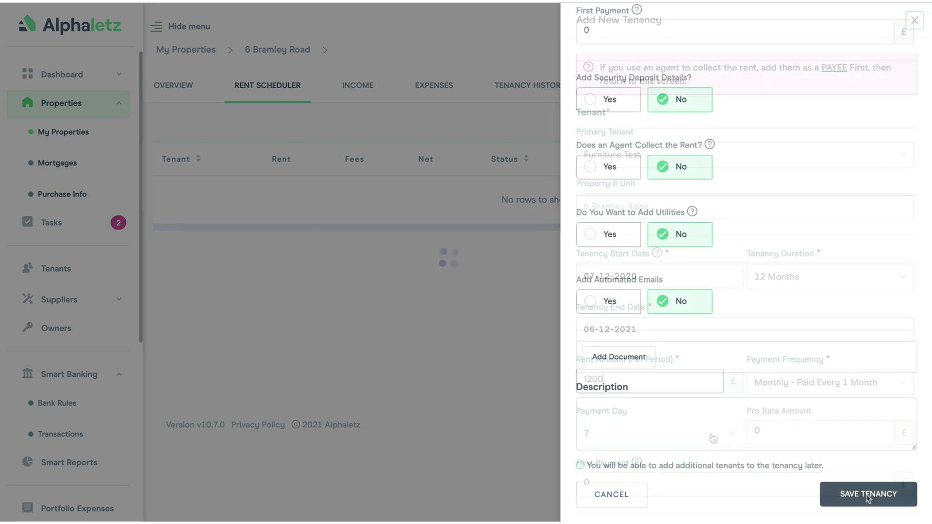
click(868, 496)
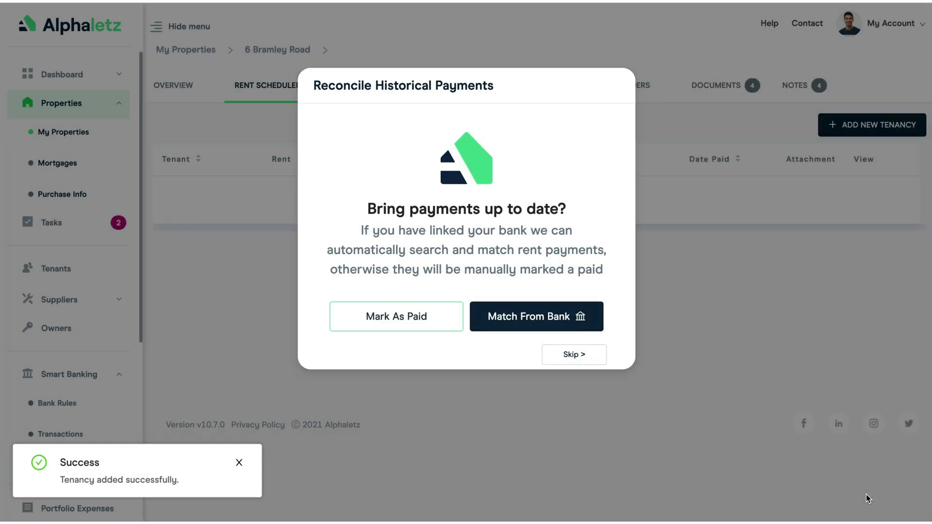
click(525, 319)
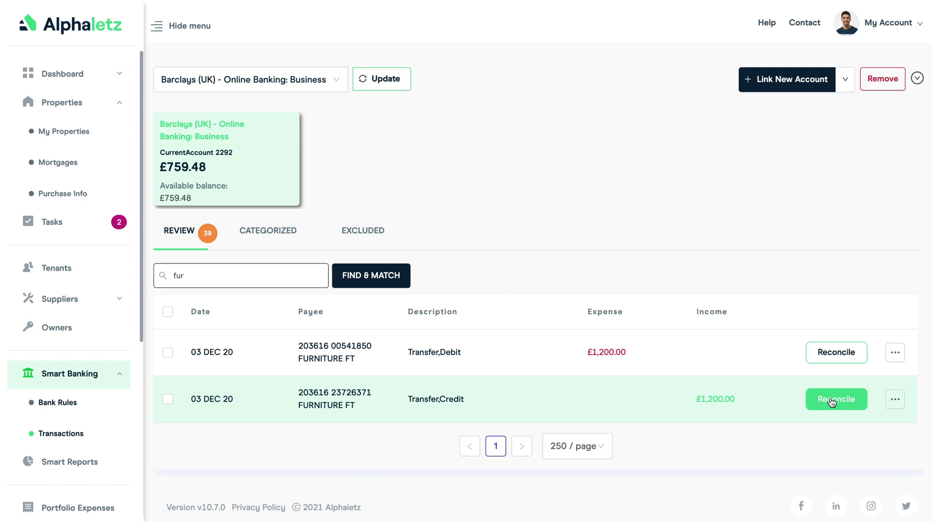
click(832, 402)
click(677, 90)
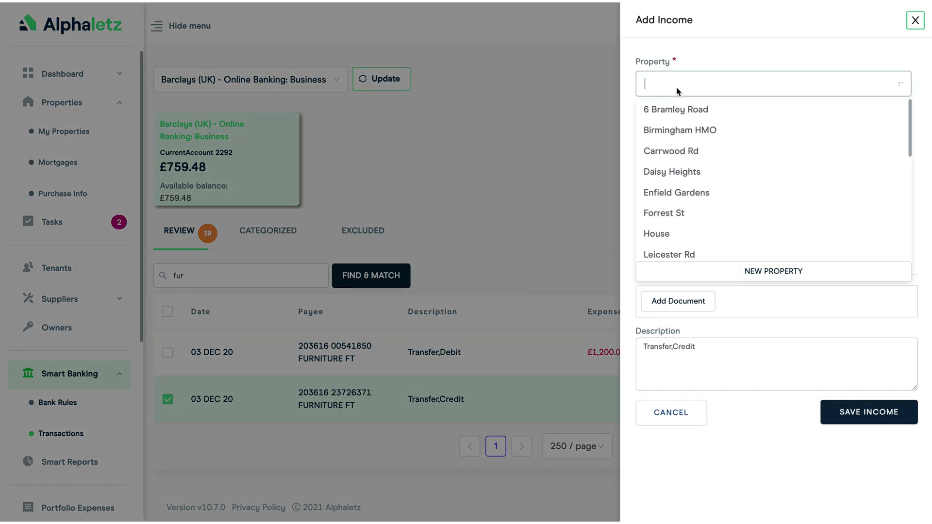
click(675, 110)
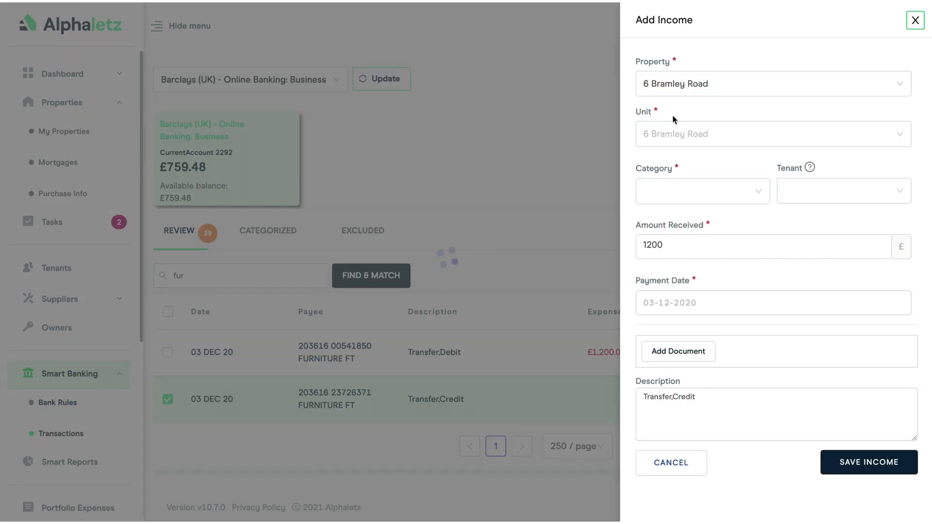
click(668, 191)
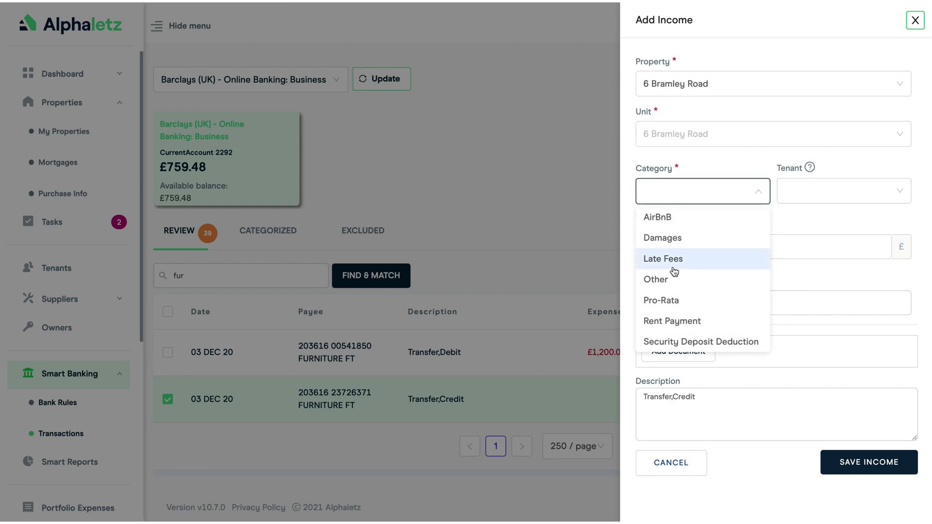
click(672, 323)
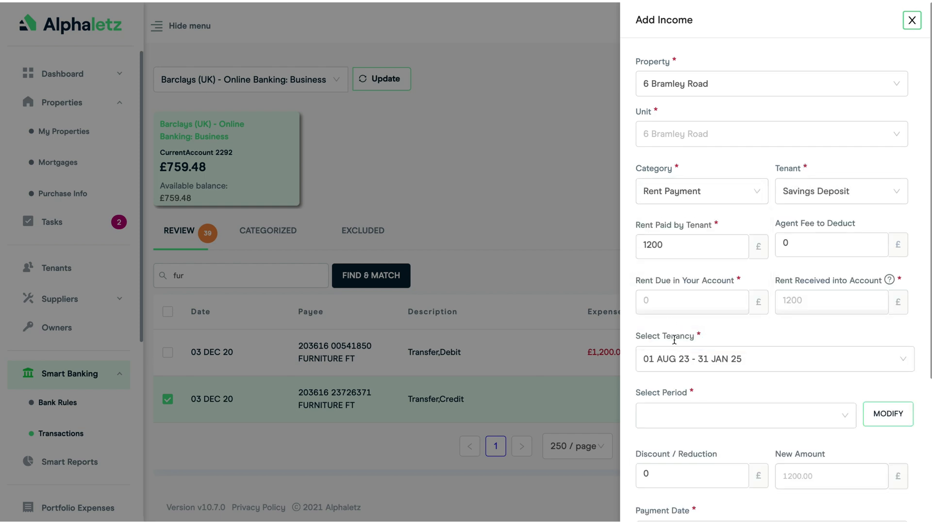
click(685, 423)
scroll(693, 361, down, 5)
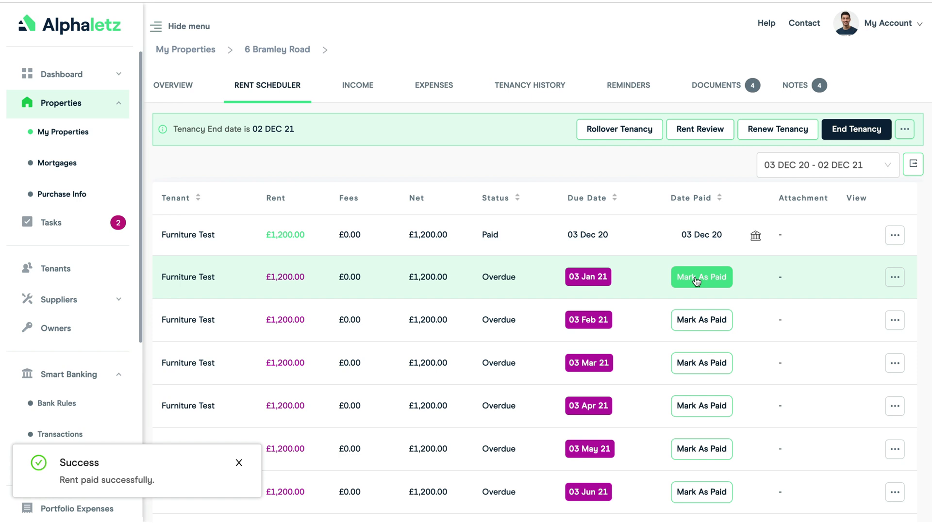
Step: Mark the 03 Jan 21 rent paid and record £1,000 paid on 21-08-2024 for 03 Feb 21
click(697, 279)
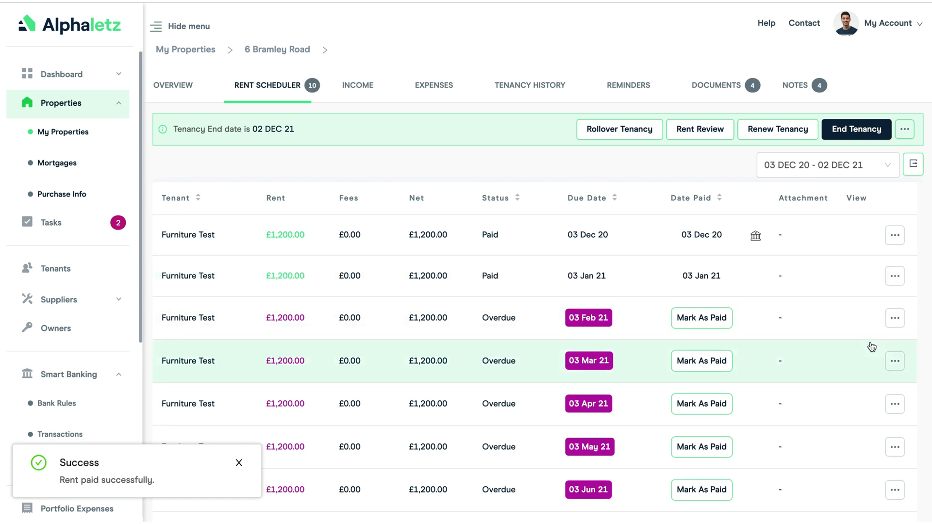
click(895, 318)
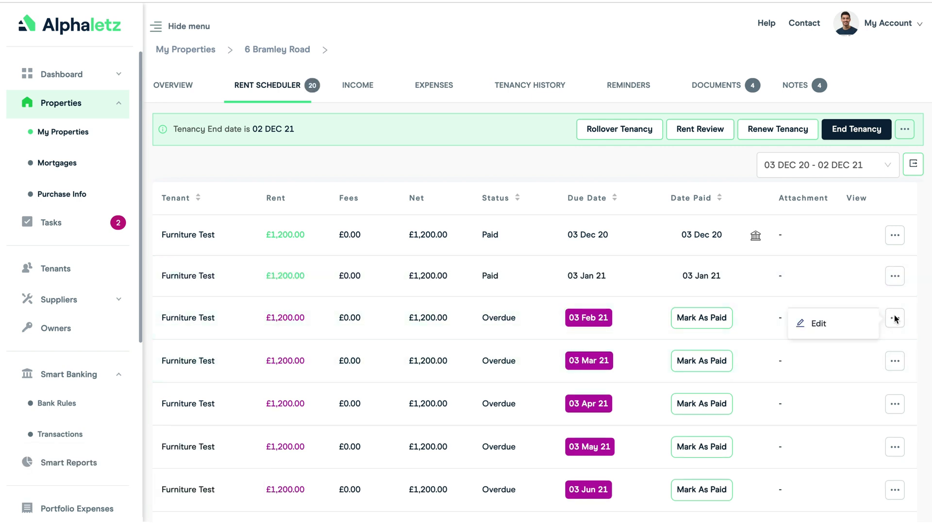
click(818, 325)
click(674, 145)
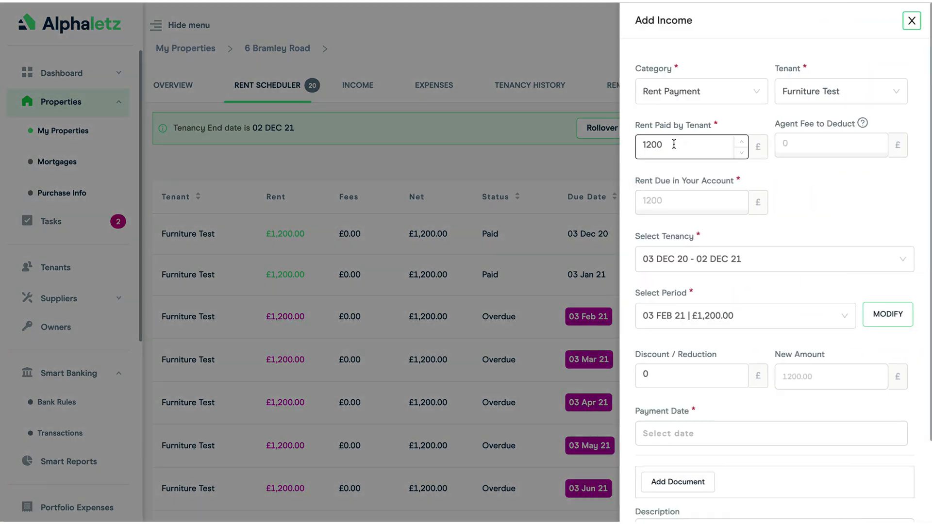
drag(674, 145, 648, 145)
text(000)
scroll(720, 313, down, 2)
click(680, 335)
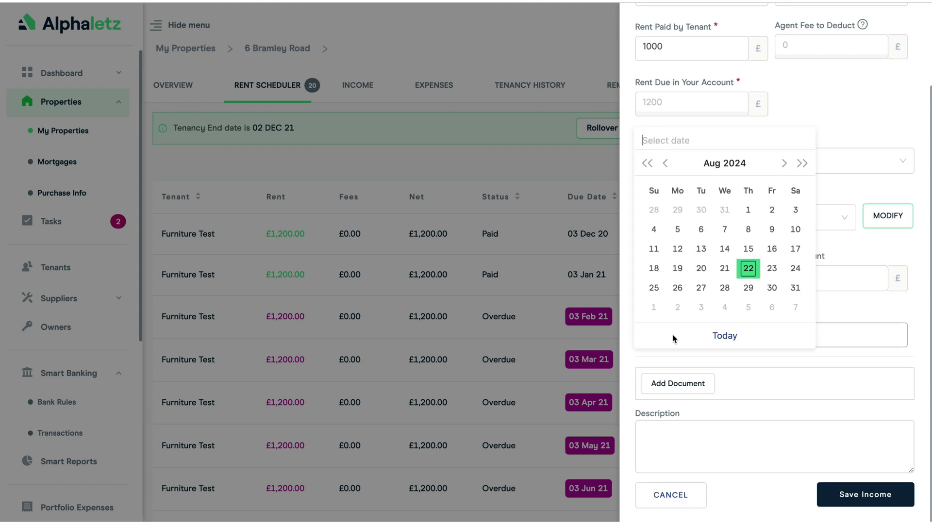
click(721, 270)
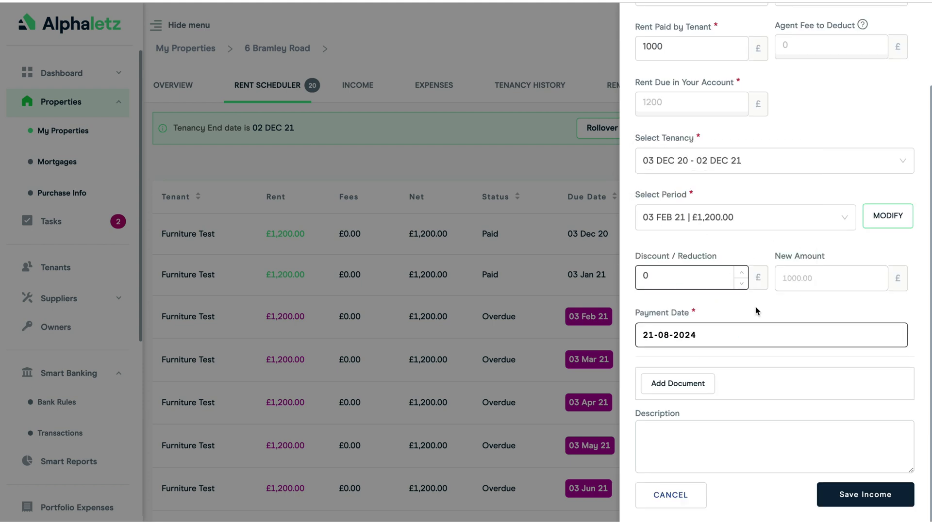
click(868, 498)
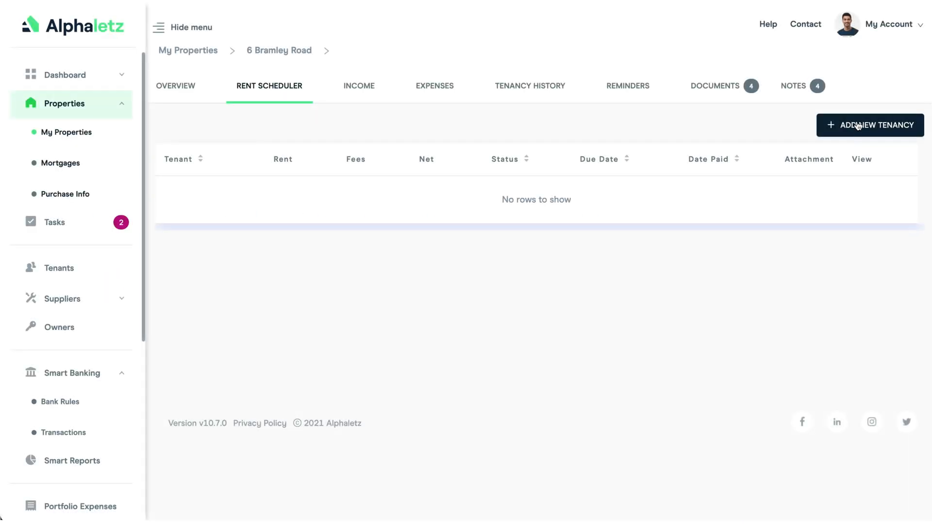
Step: Start a new tenancy for the primary tenant beginning 03-08-2023
click(858, 125)
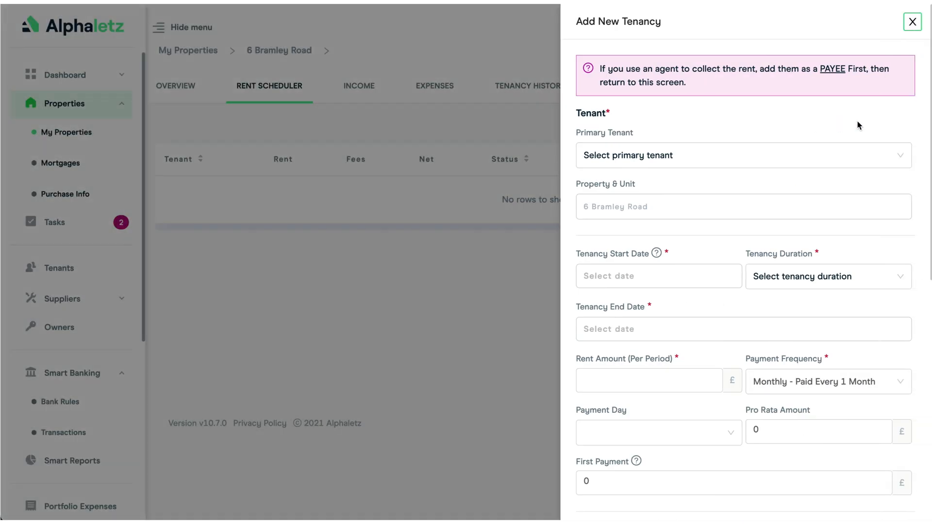
click(753, 146)
click(627, 210)
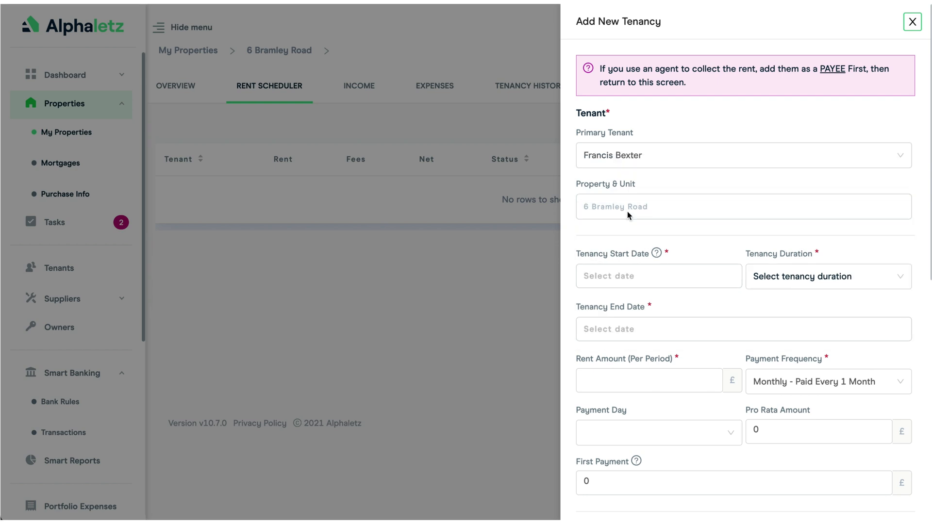
click(638, 277)
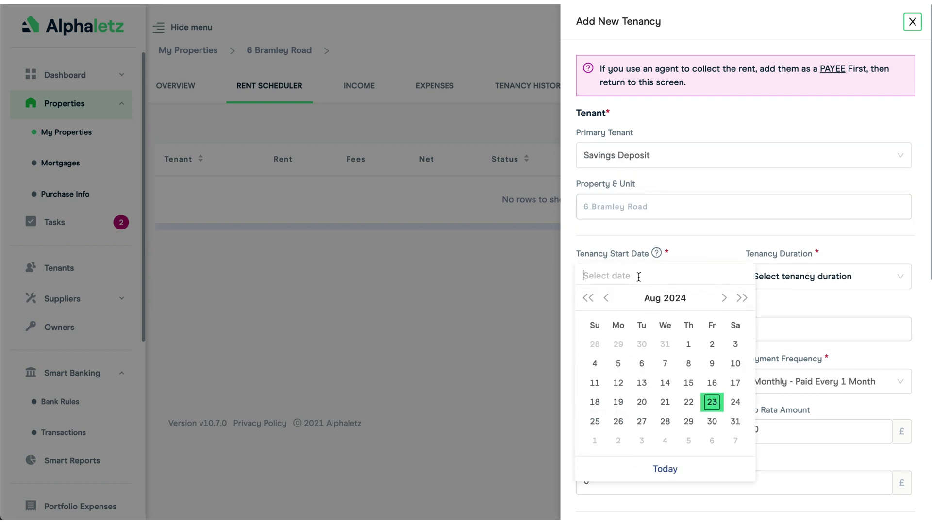
click(590, 299)
click(684, 346)
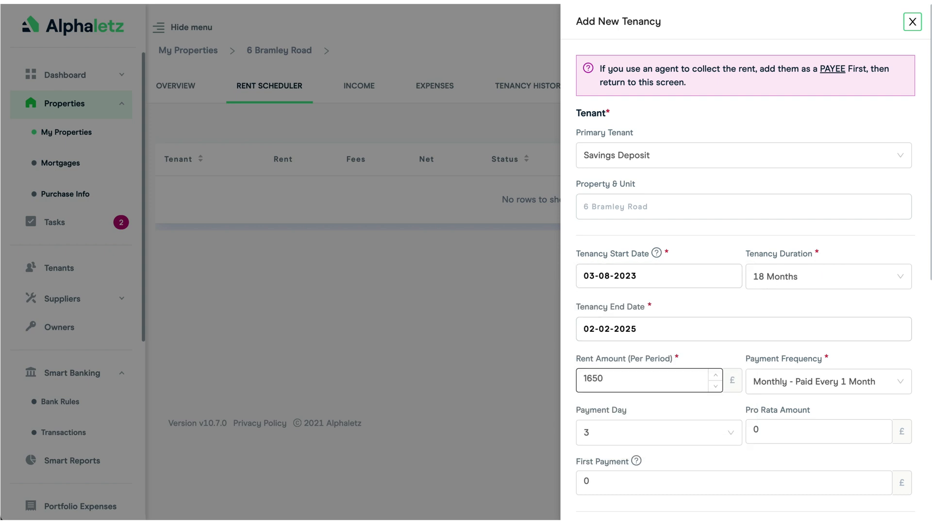
scroll(698, 364, down, 5)
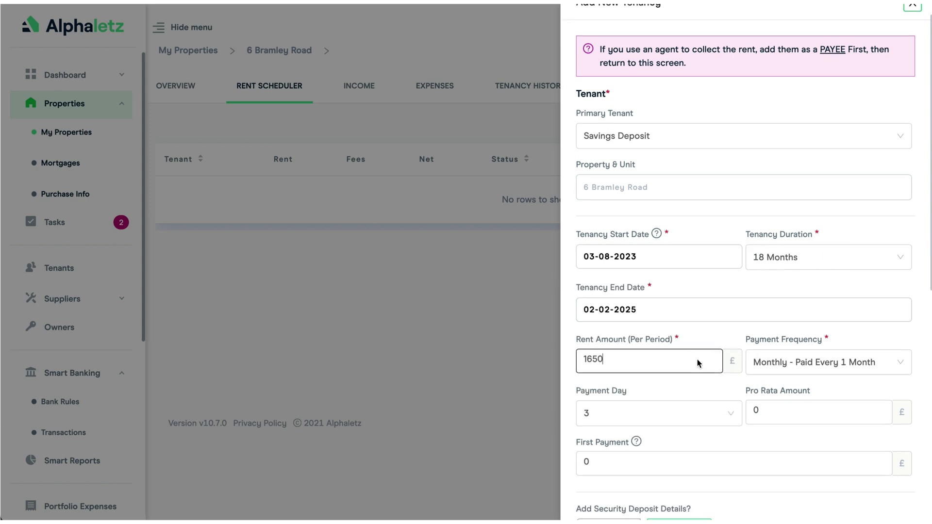
Step: Add agent Belvoir deducting £150 under Other Allowable Property Expenses, and save the tenancy
click(590, 374)
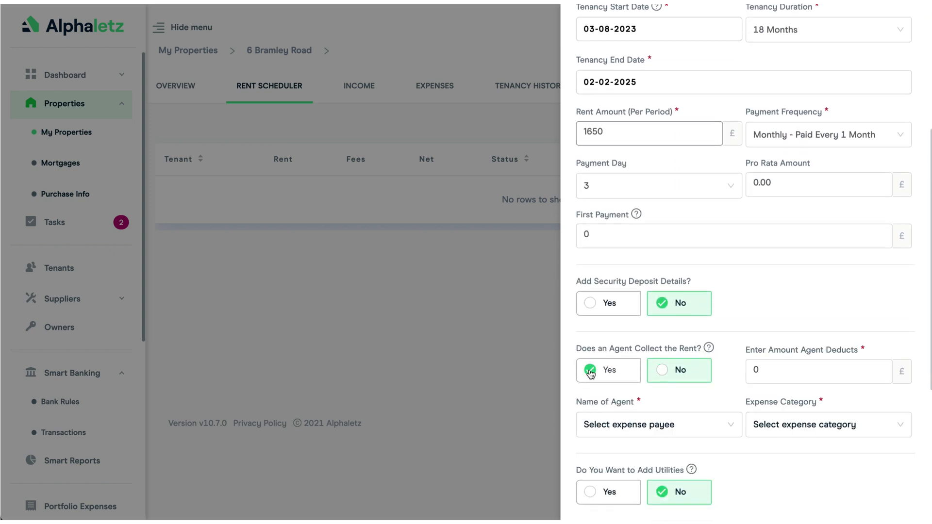
click(777, 370)
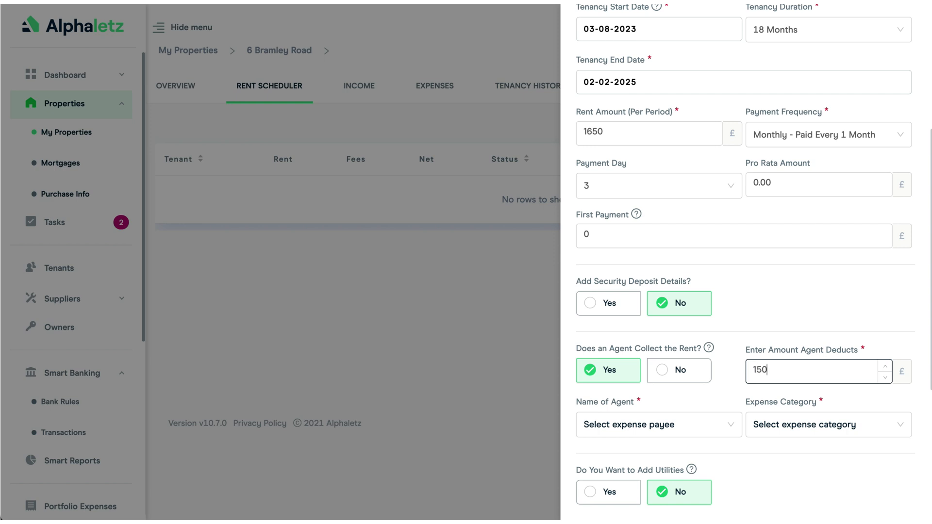
click(667, 429)
click(634, 400)
click(777, 428)
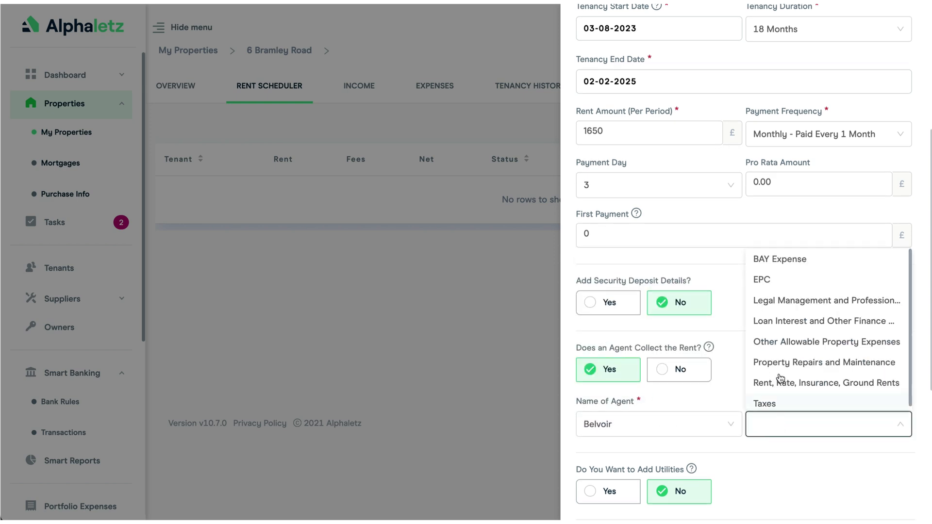
click(786, 349)
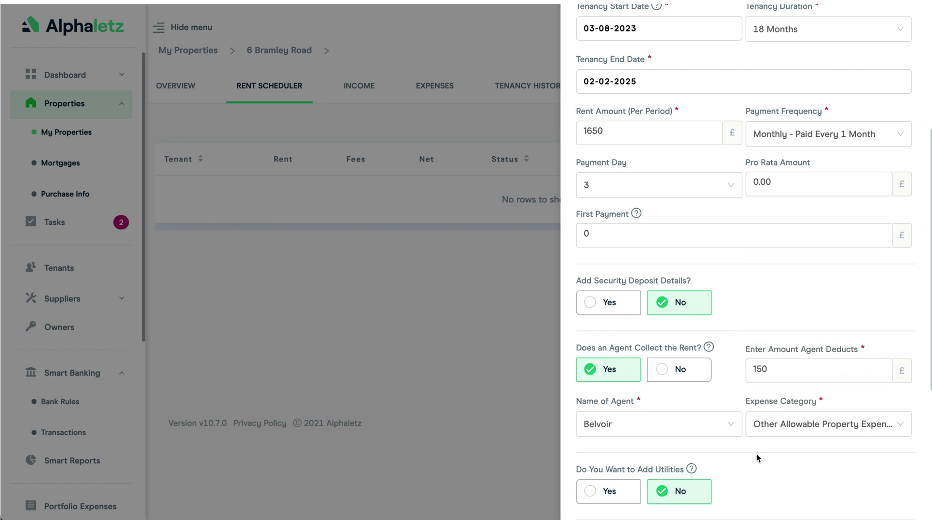
scroll(756, 453, down, 5)
click(858, 493)
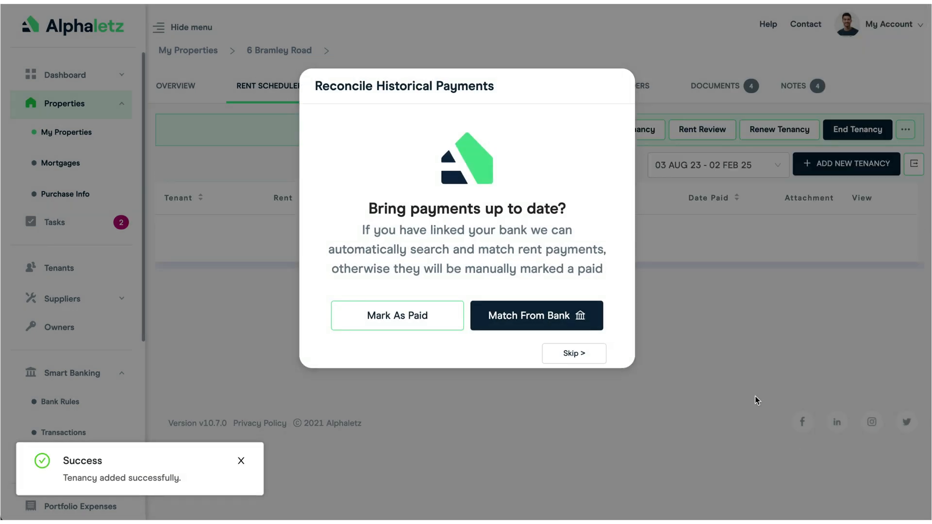
Step: Match the historical rent payments from the bank and dismiss the 13-payment summary
click(523, 317)
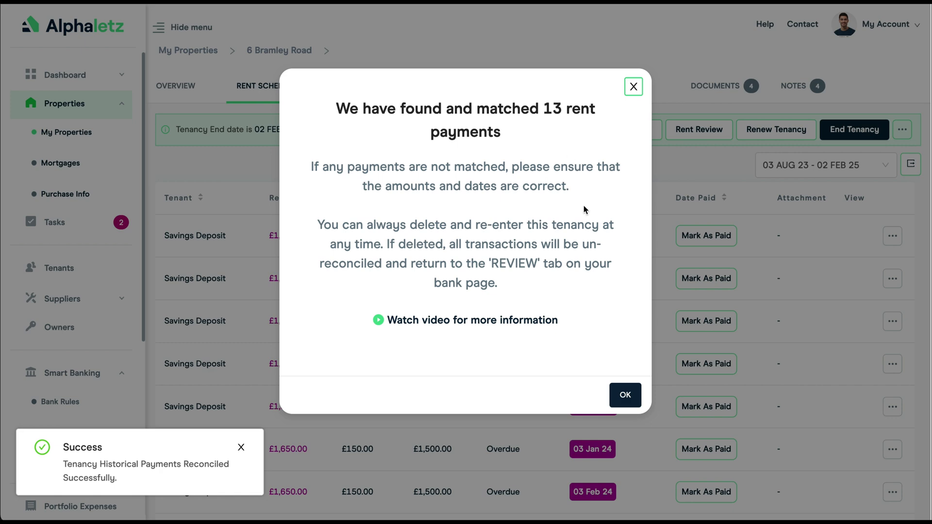
click(624, 396)
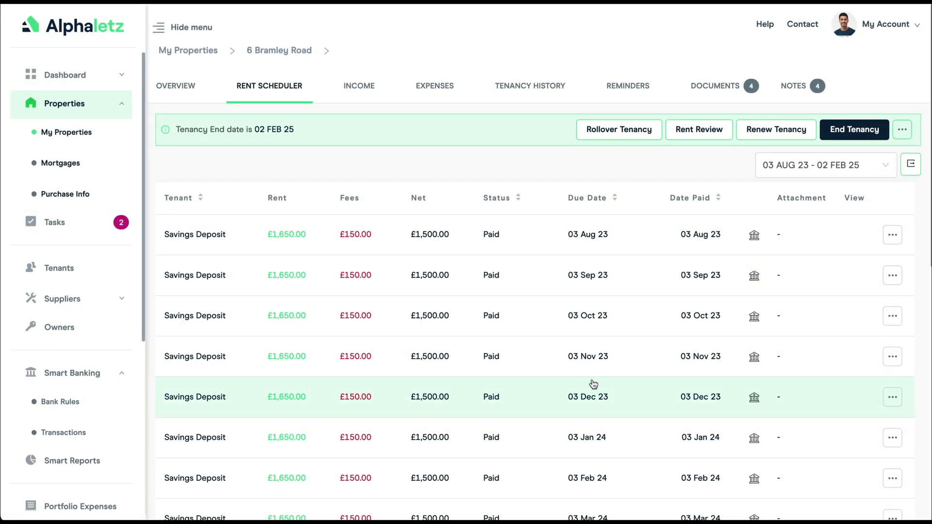